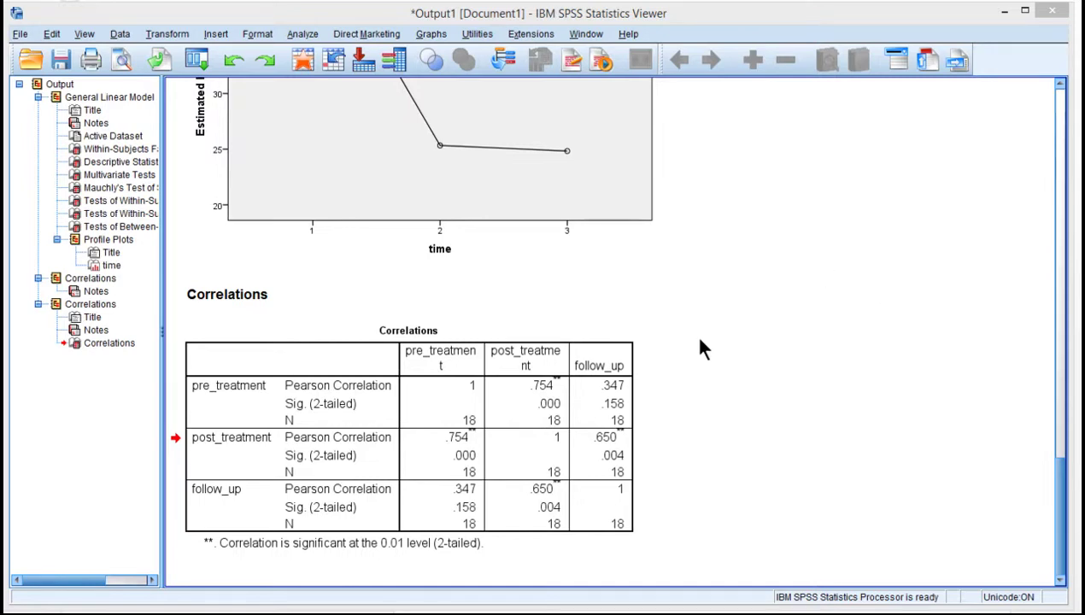
Review the Tests of Within-Subjects Effects table in the existing output
scroll(700, 340, "up", 5)
scroll(700, 341, "up", 10)
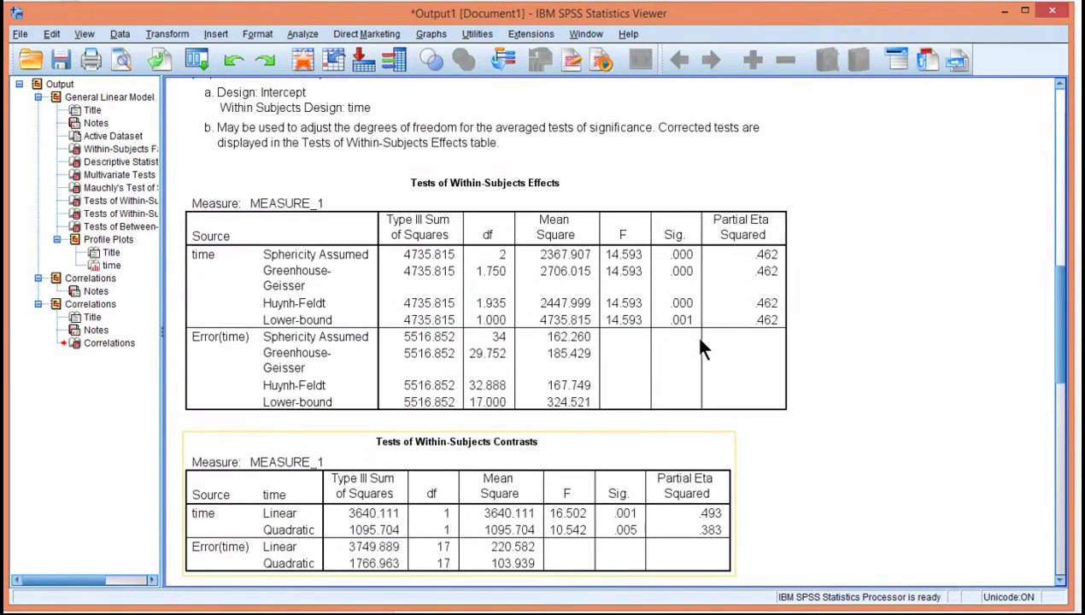
left_click(438, 224)
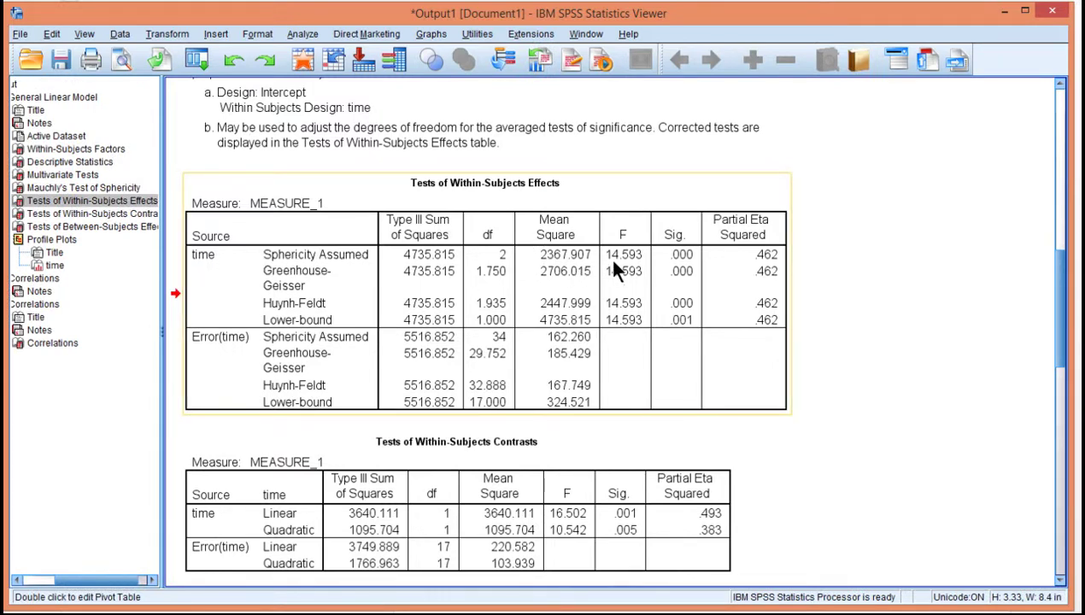
scroll(692, 257, "down", 6)
scroll(701, 274, "down", 7)
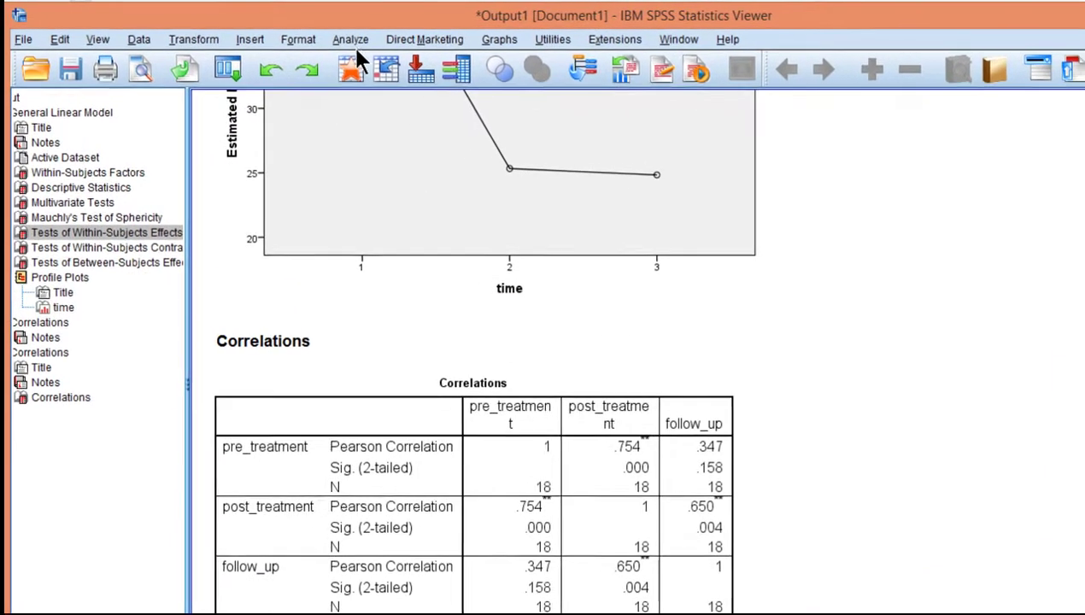
Define a new Repeated Measures analysis with pre_treatment, post_treatment and follow_up as time levels
left_click(352, 39)
mouse_move(494, 164)
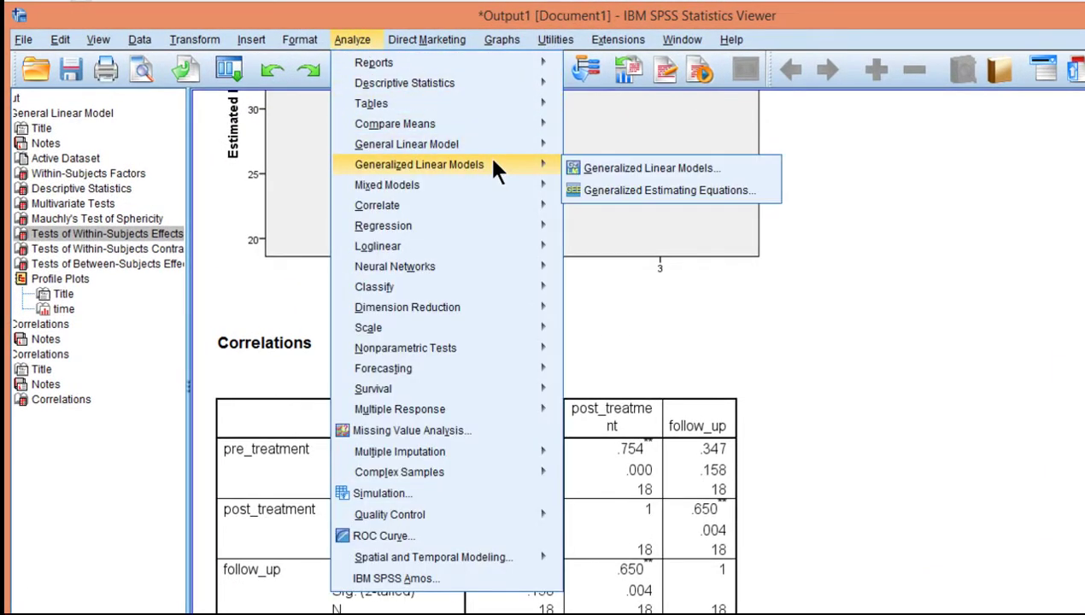
mouse_move(485, 142)
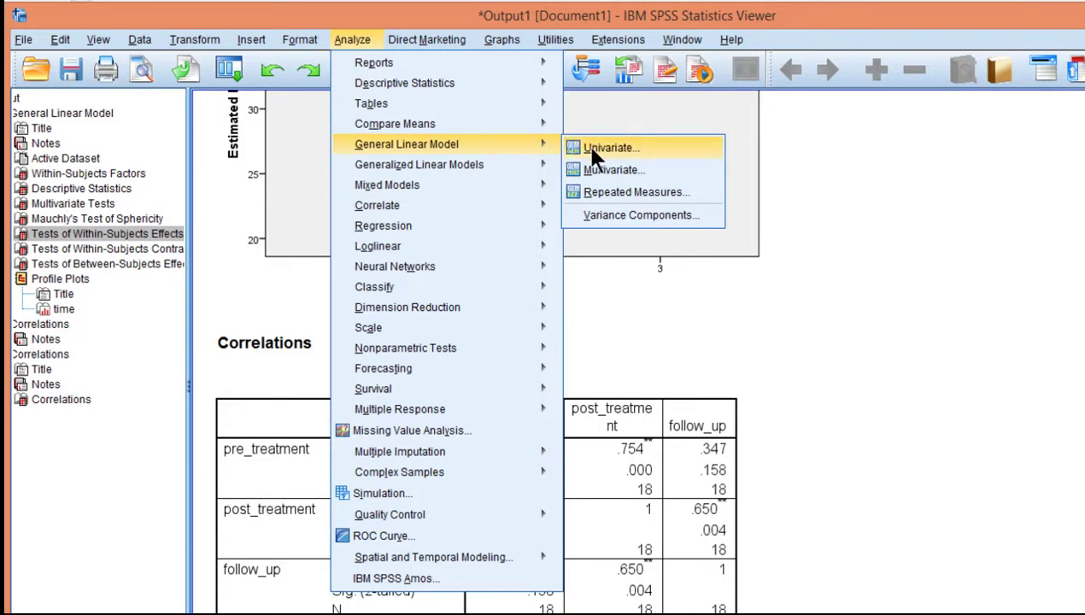
left_click(617, 195)
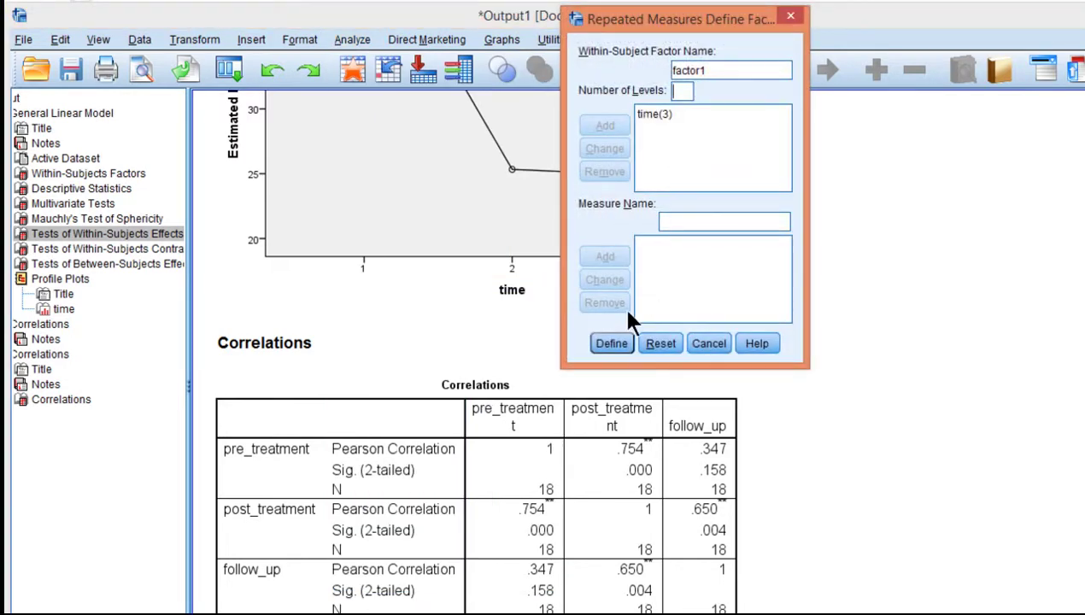
left_click(617, 344)
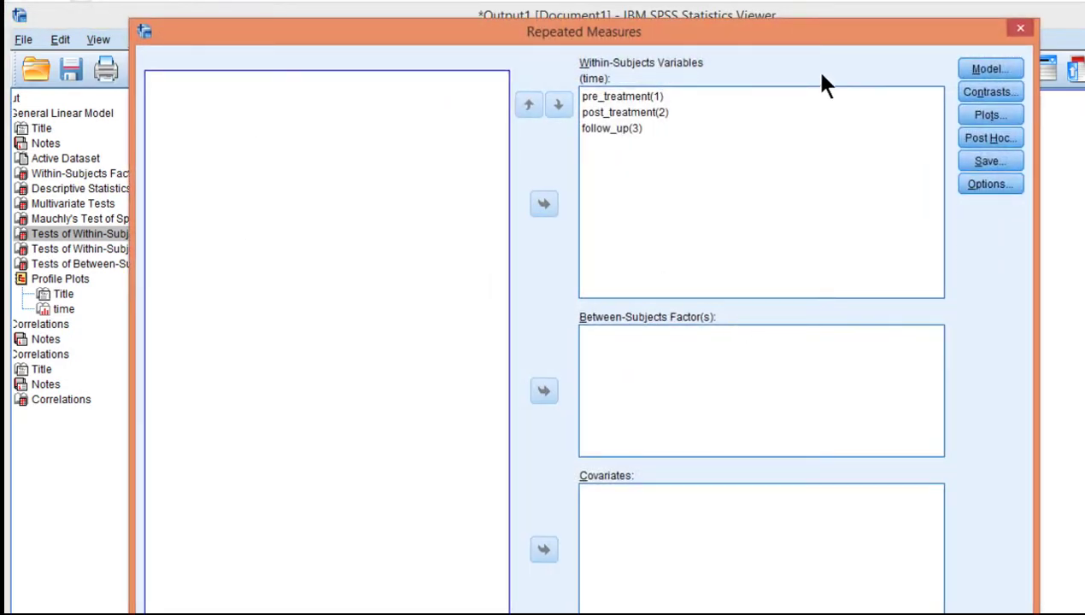
left_click(964, 139)
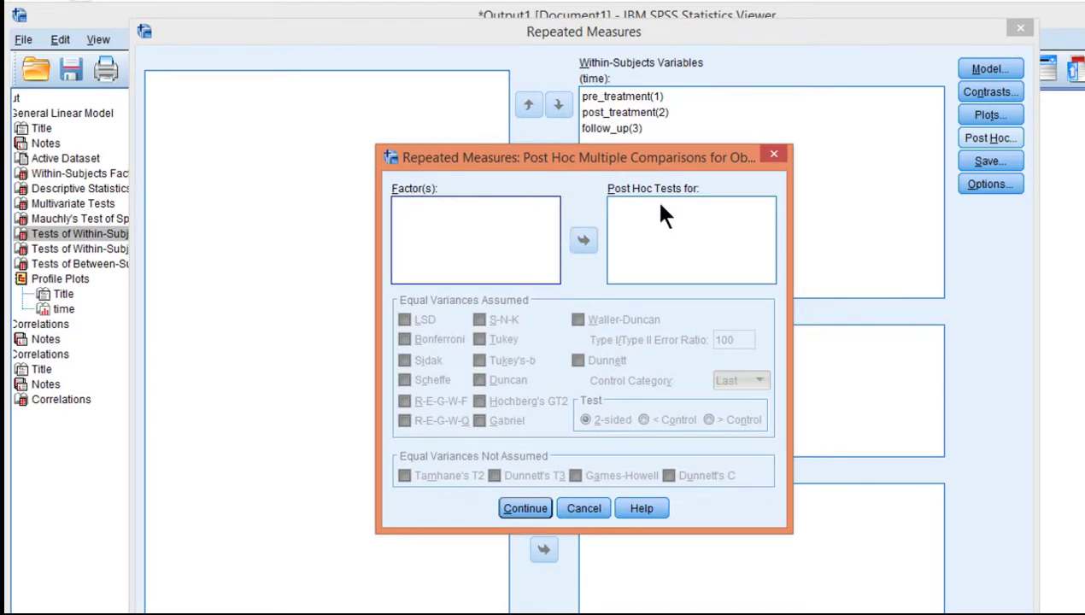
Leave Post Hoc unchanged; display estimated means for time with main-effect comparisons using LSD(none)
left_click(774, 154)
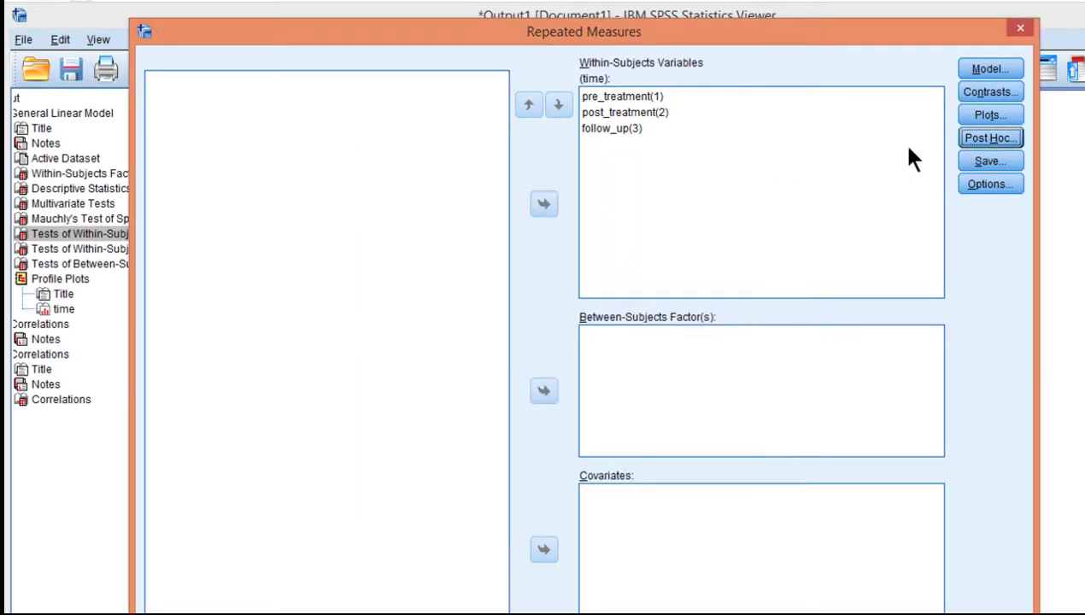
left_click(994, 185)
left_click(487, 158)
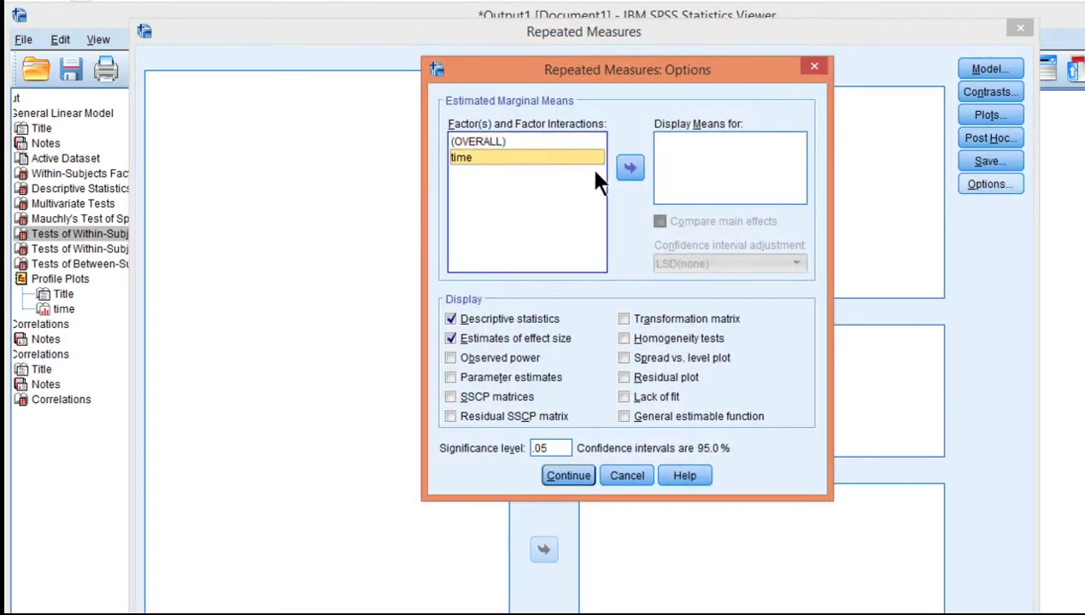
left_click(629, 168)
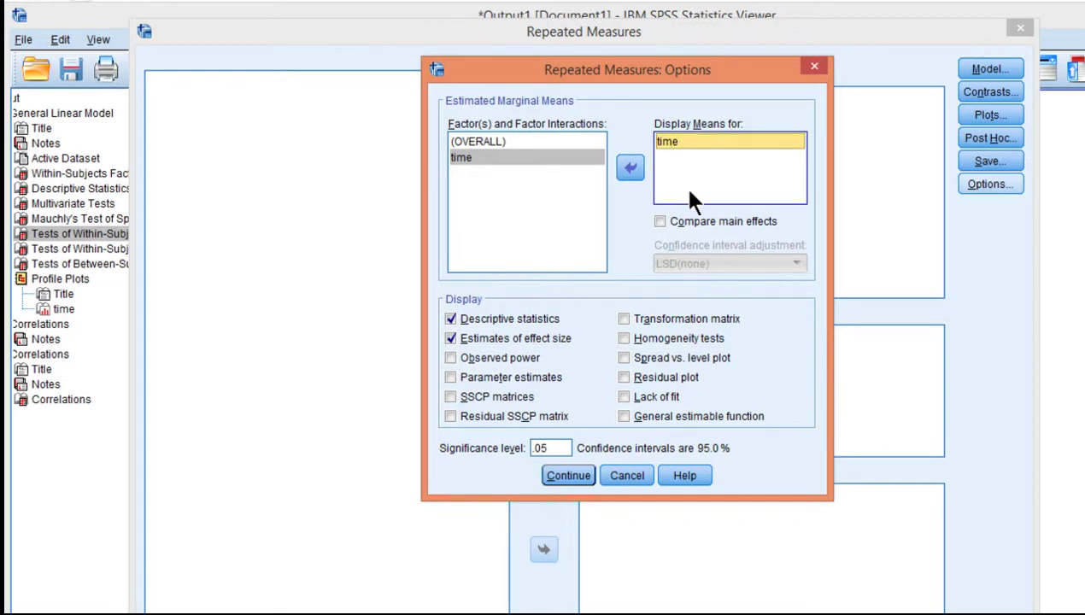
left_click(697, 222)
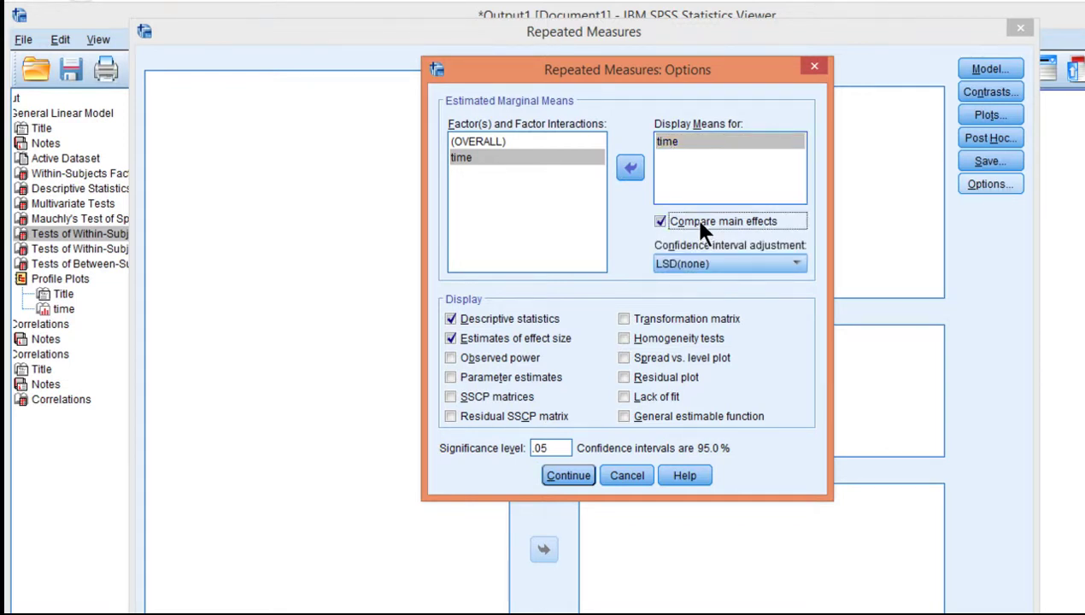
left_click(721, 263)
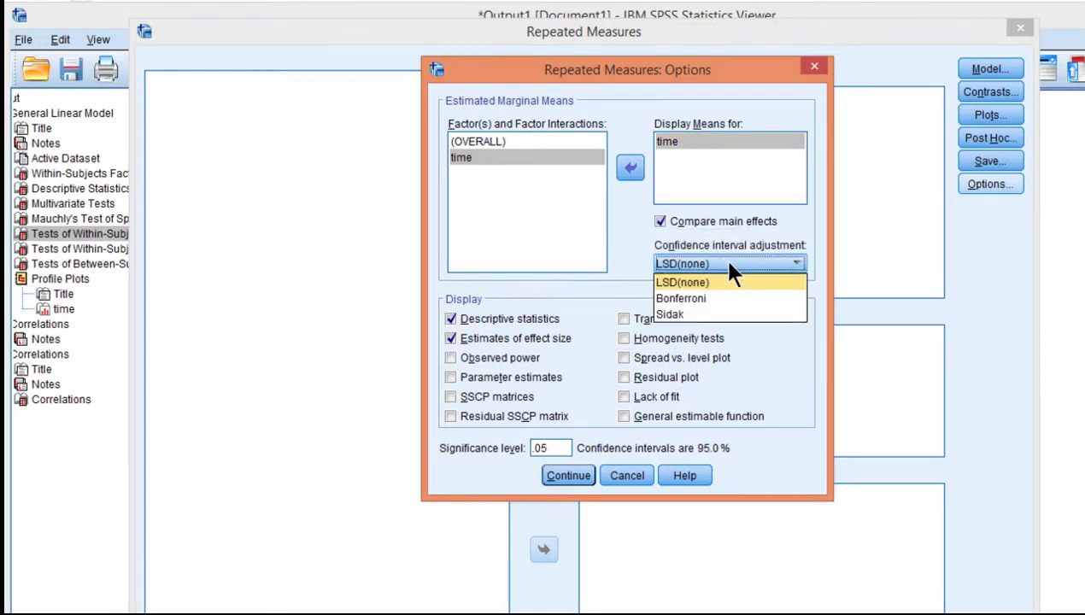
left_click(693, 287)
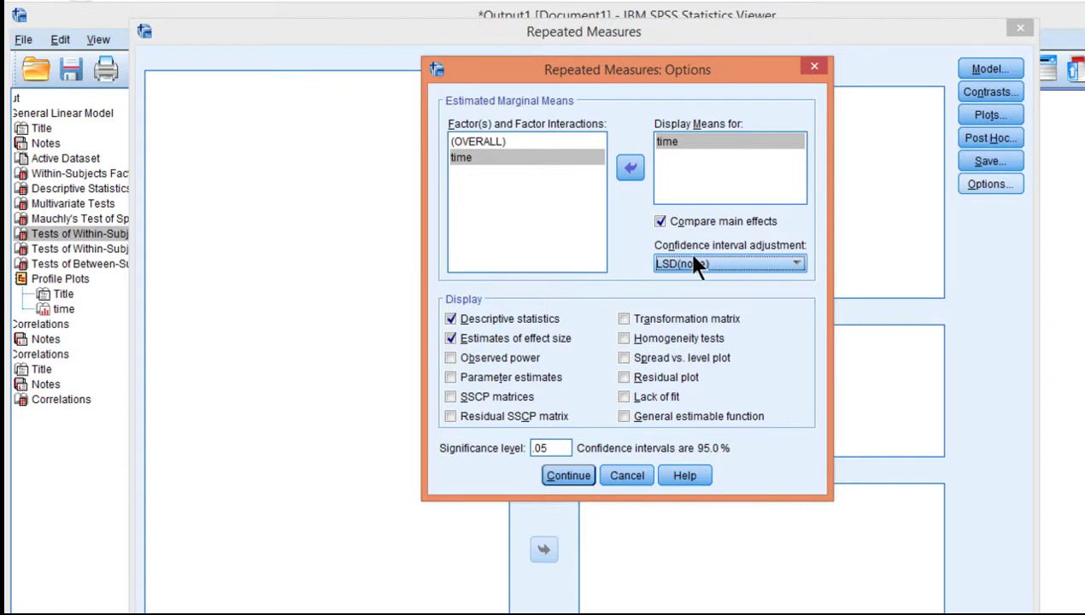
left_click(556, 476)
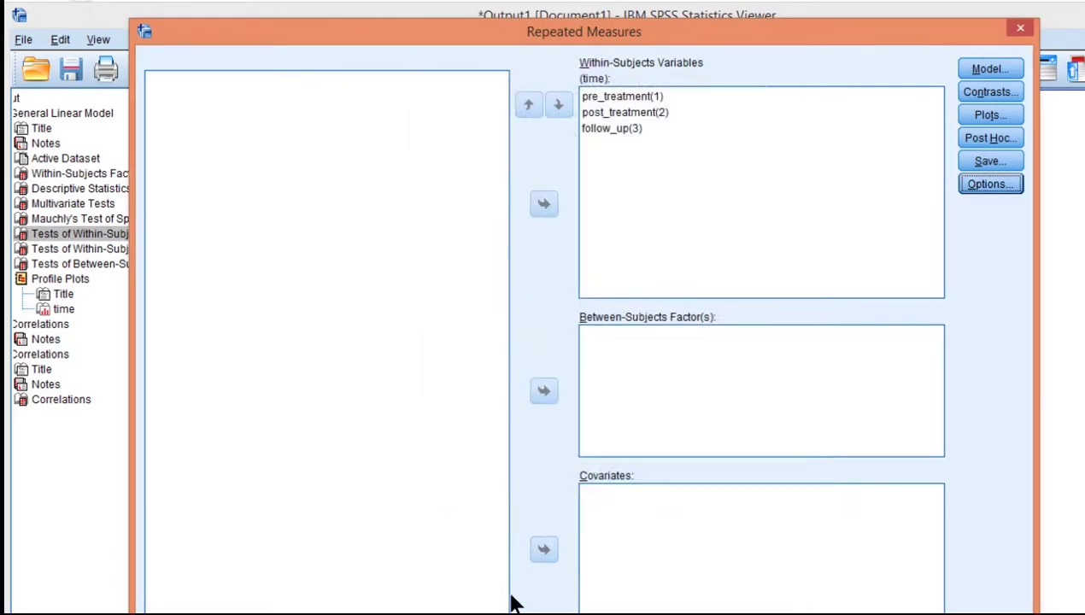
key("Return")
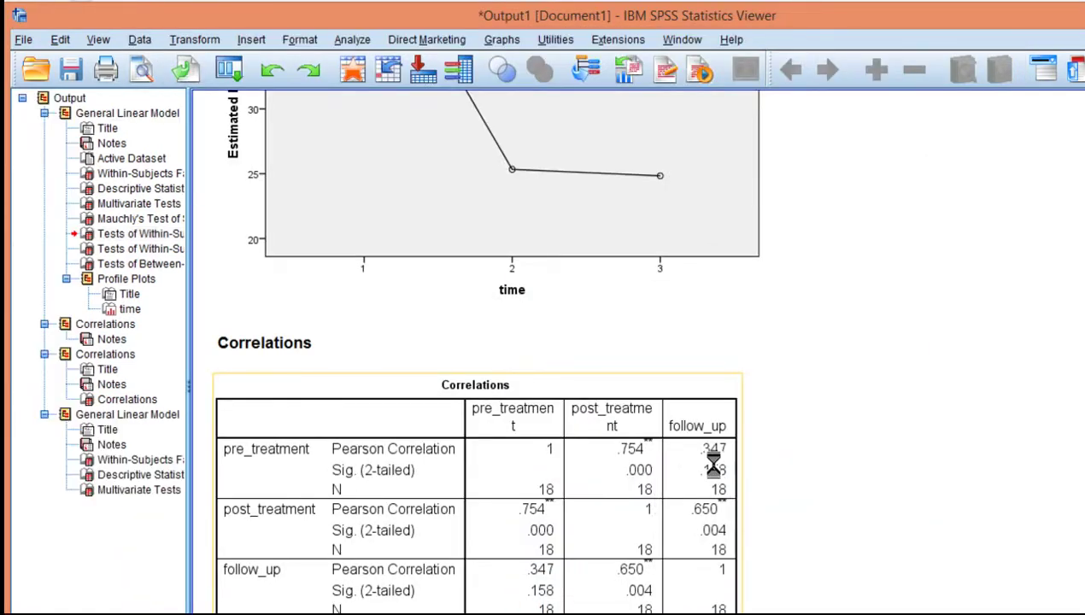
scroll(715, 469, "down", 10)
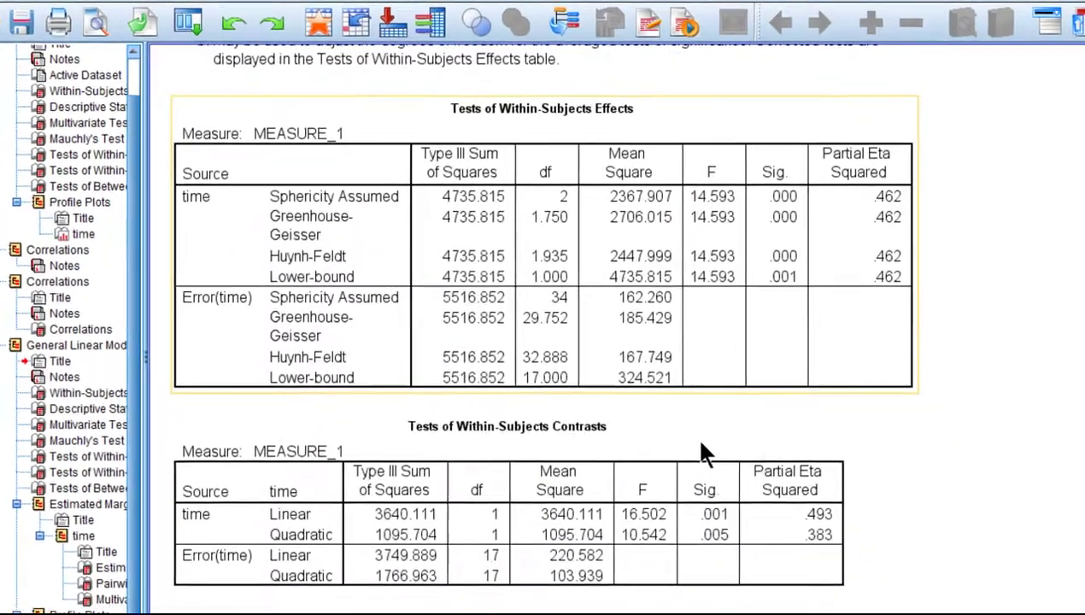
scroll(677, 403, "down", 15)
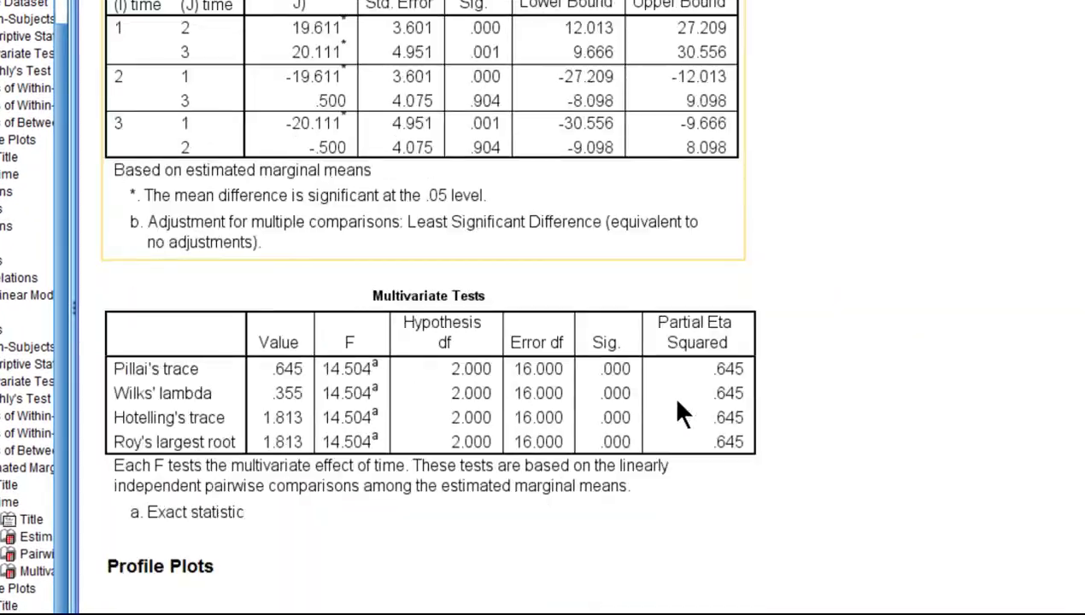
scroll(680, 414, "down", 3)
scroll(680, 412, "up", 15)
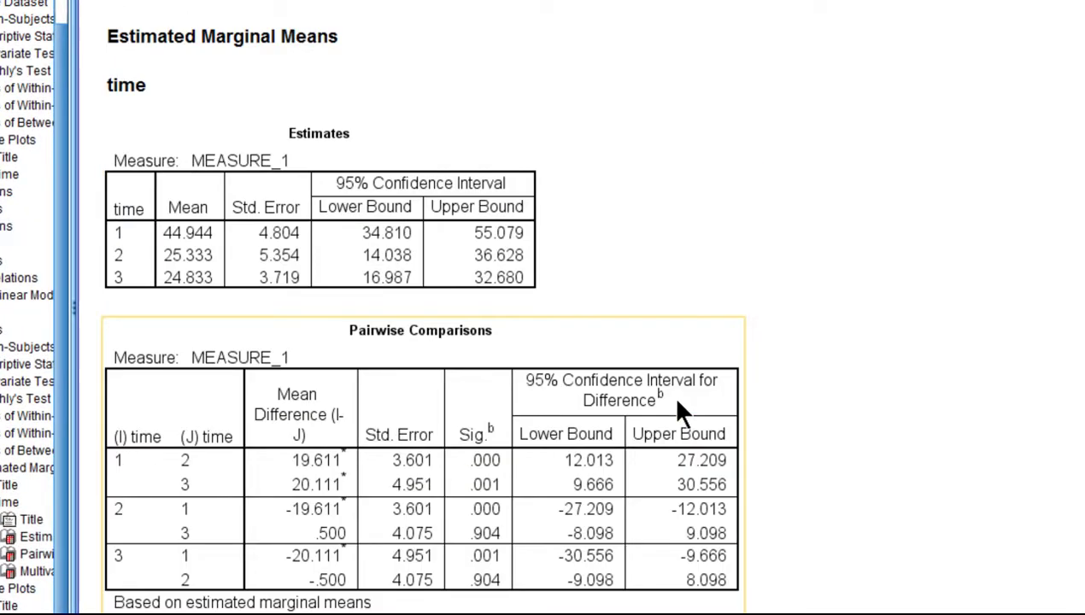
left_click(422, 240)
scroll(427, 252, "down", 15)
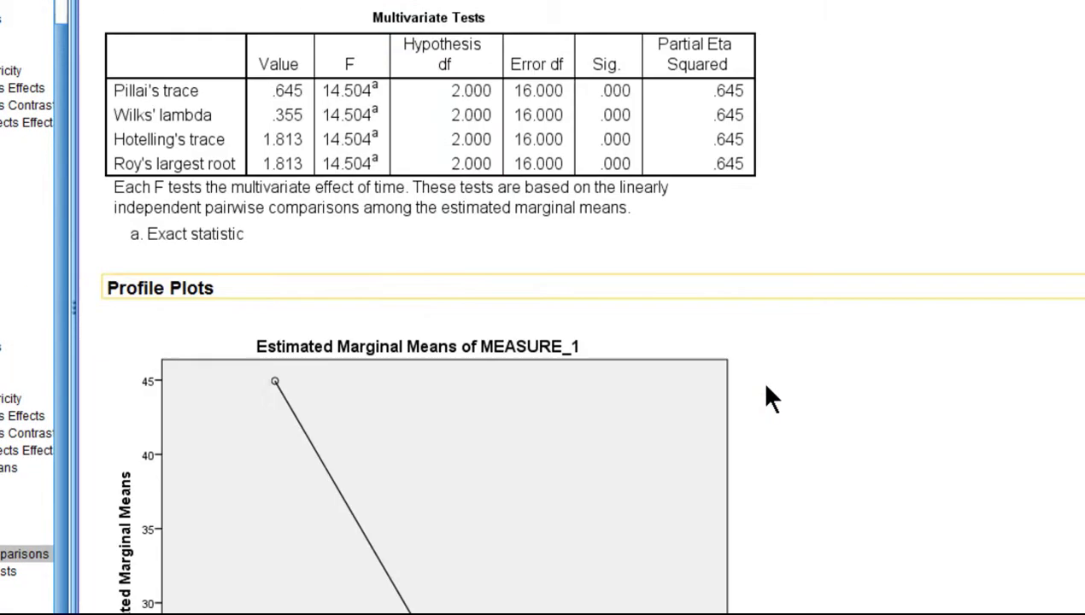
scroll(766, 389, "up", 10)
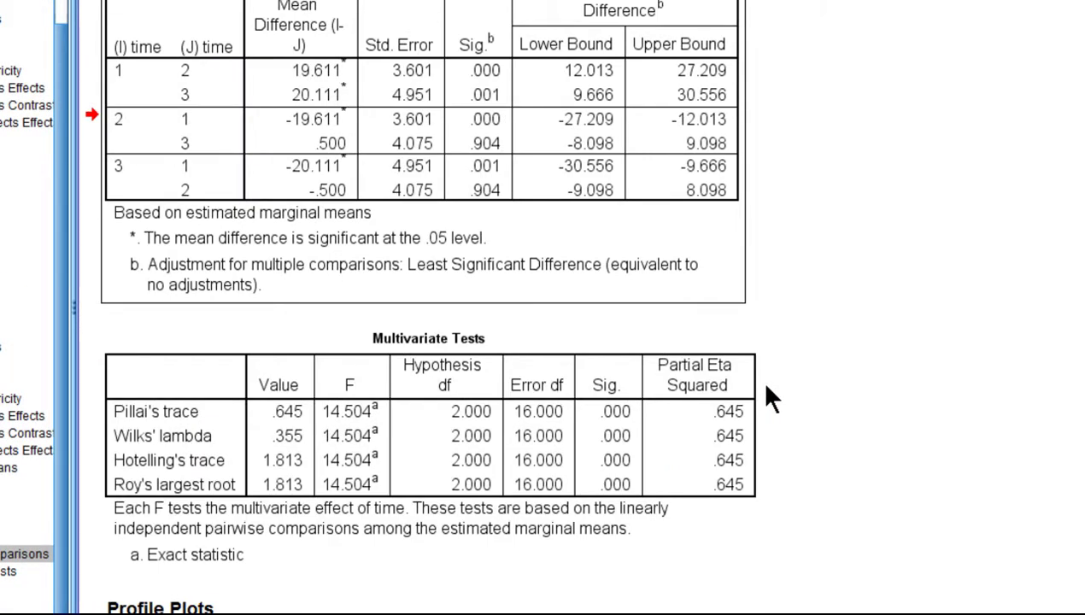
scroll(496, 288, "up", 4)
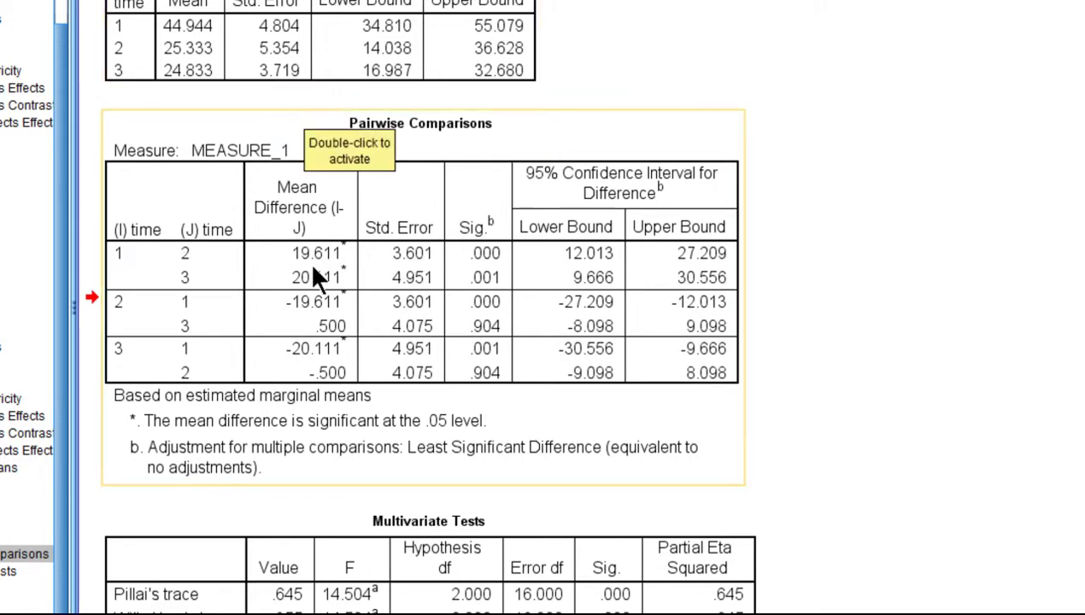
scroll(332, 276, "down", 10)
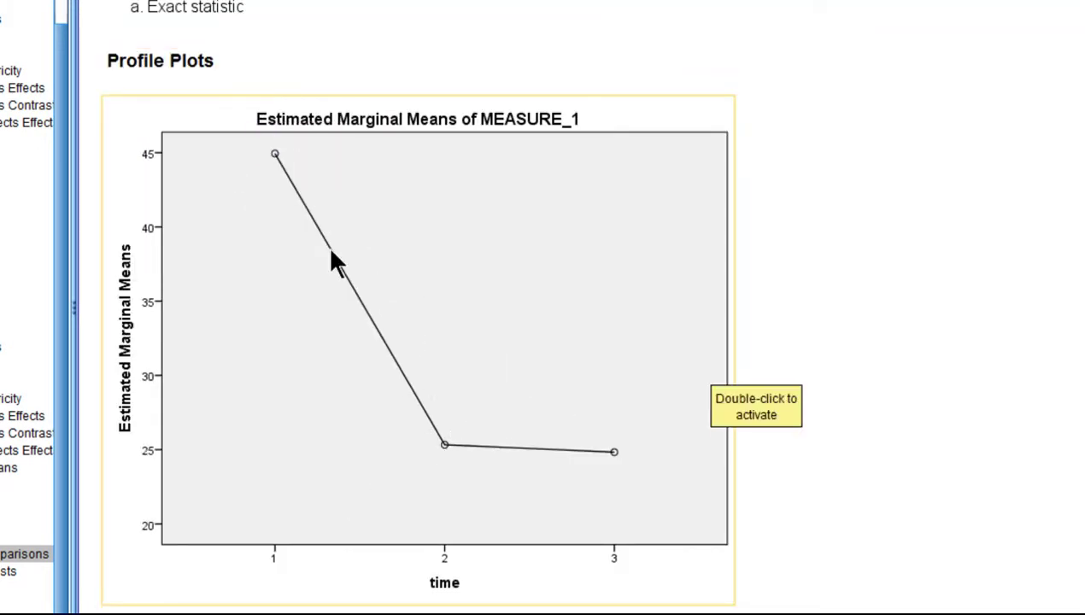
scroll(426, 384, "up", 8)
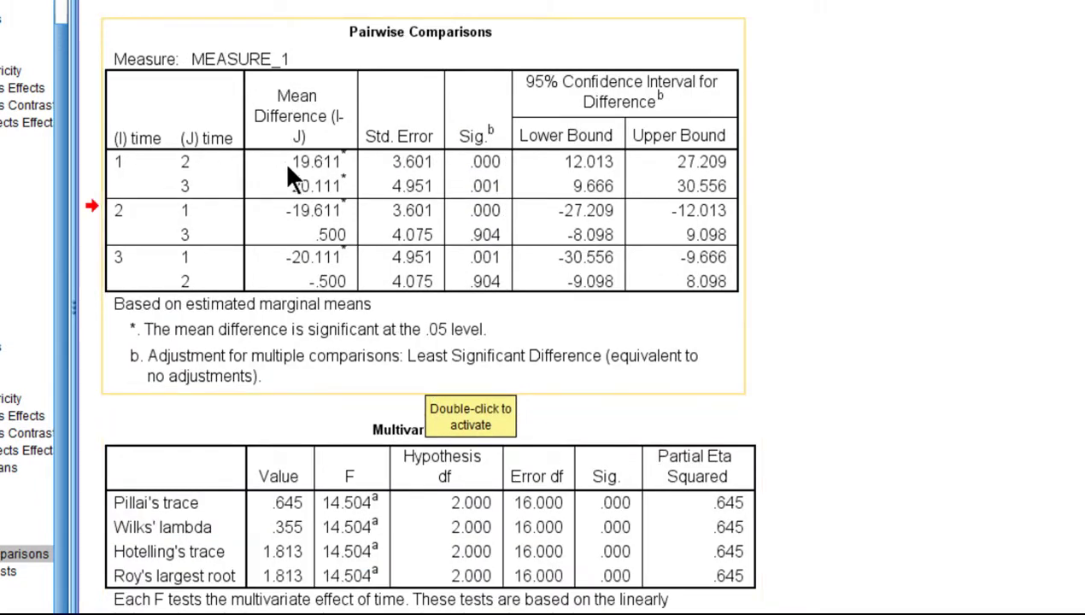
scroll(289, 171, "up", 2)
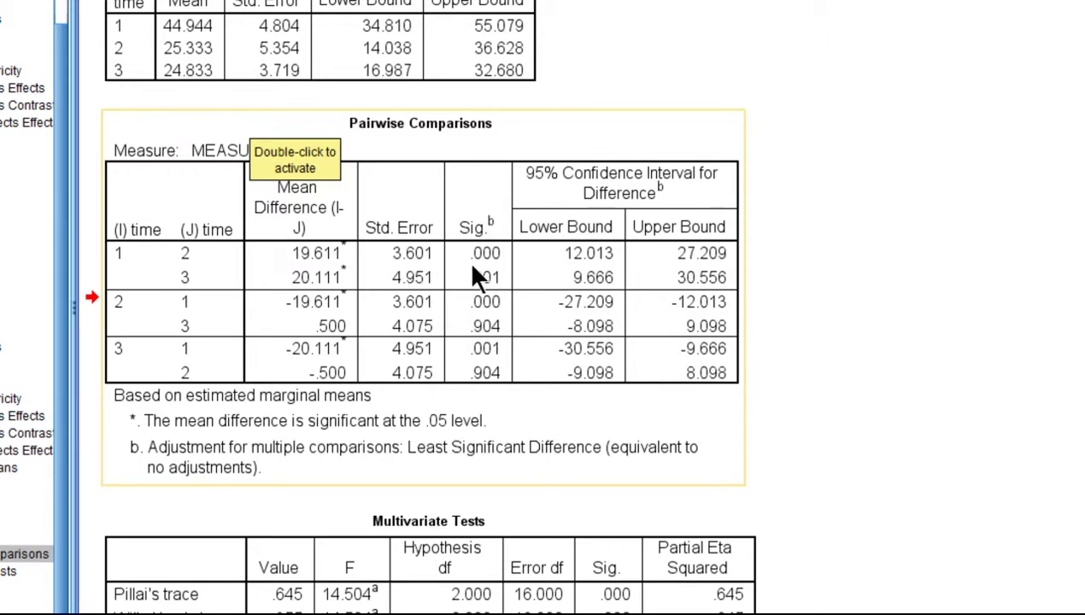
scroll(472, 267, "down", 15)
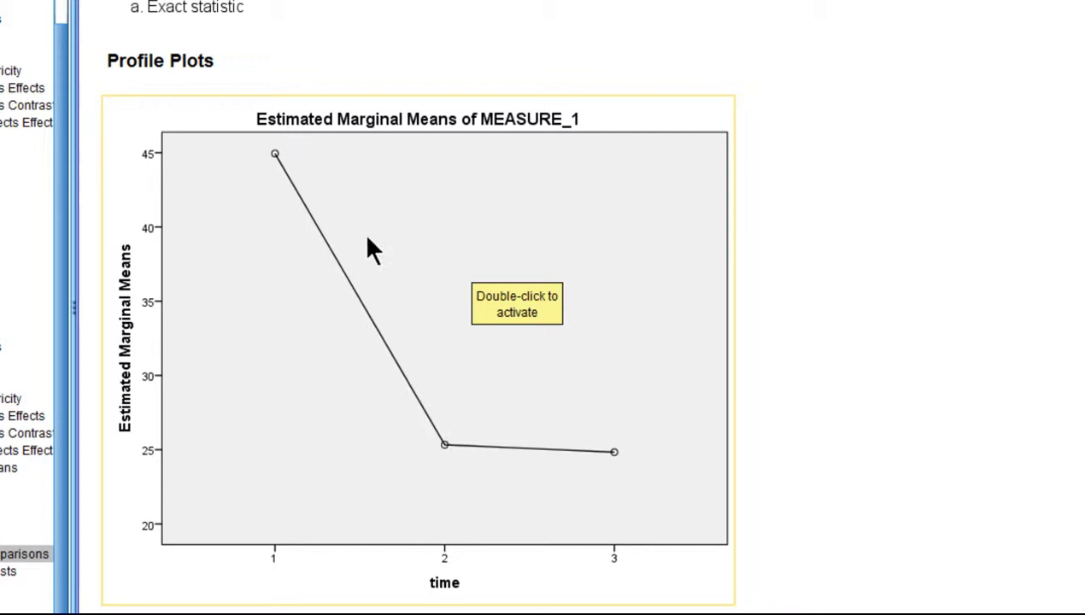
scroll(444, 376, "up", 10)
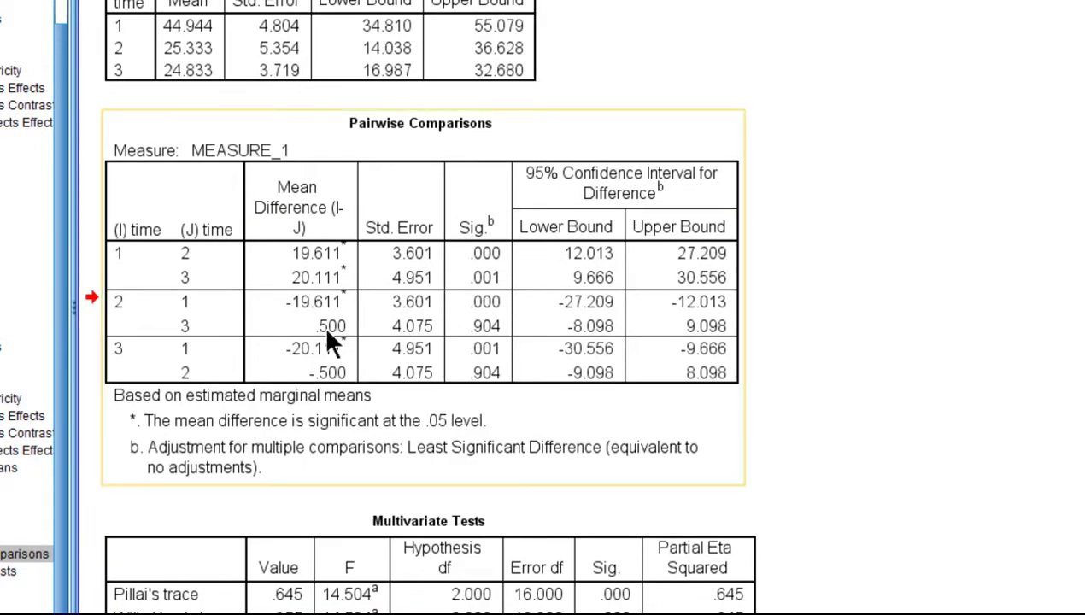
scroll(307, 341, "down", 3)
scroll(308, 376, "down", 5)
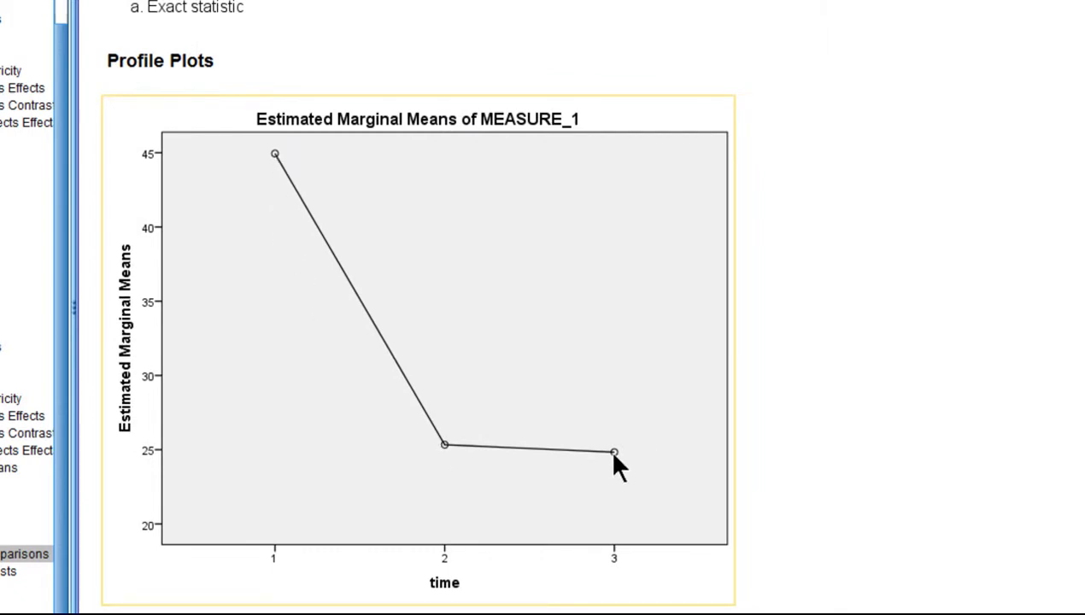
scroll(617, 460, "up", 8)
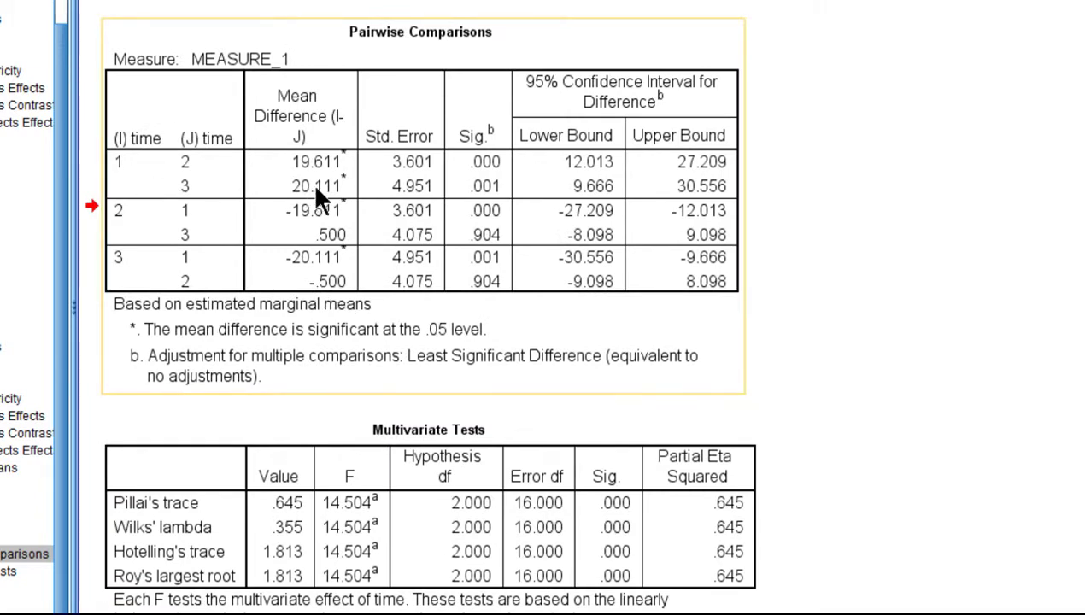
scroll(316, 197, "up", 2)
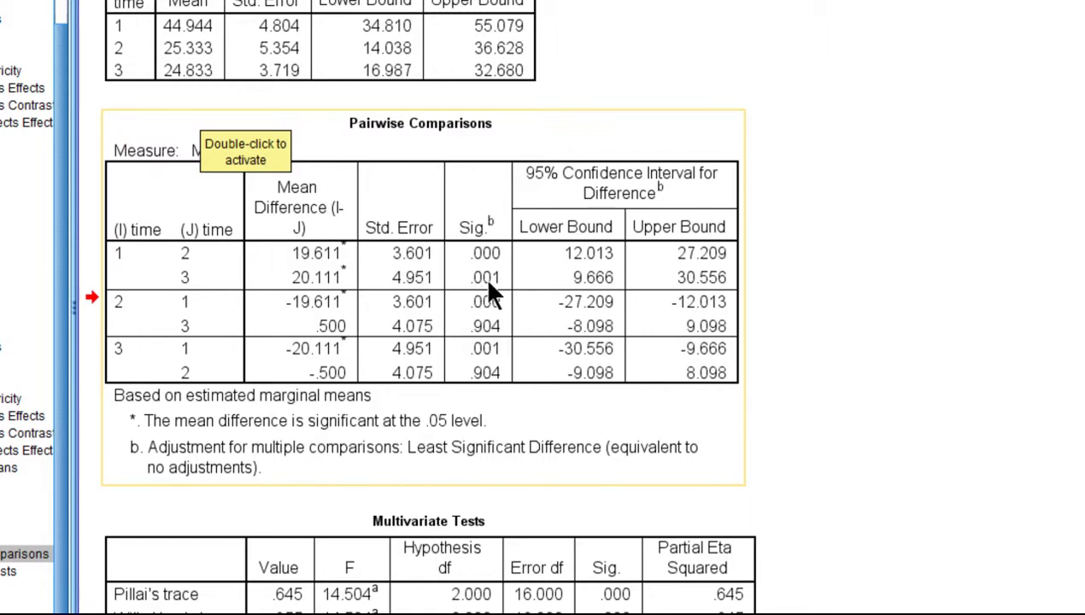
scroll(489, 287, "down", 6)
scroll(489, 283, "up", 5)
scroll(489, 283, "down", 15)
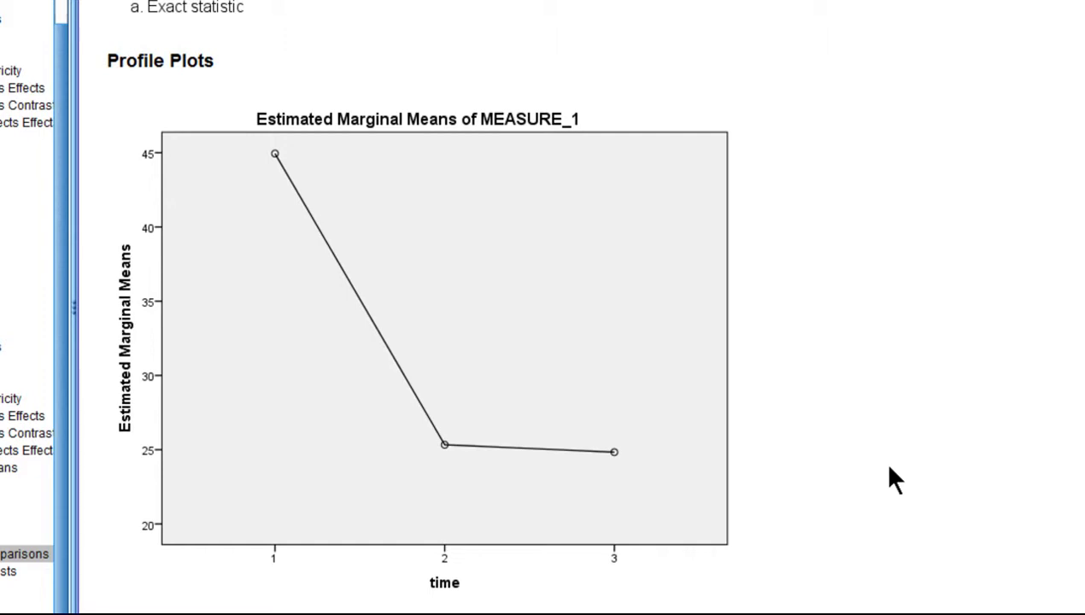
scroll(891, 483, "up", 10)
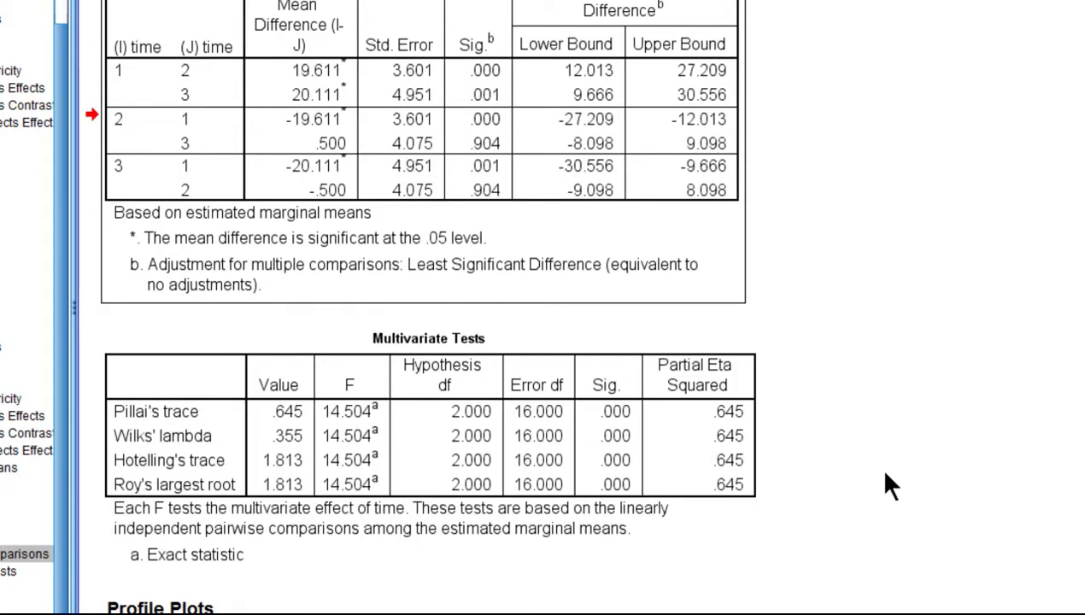
scroll(885, 472, "down", 8)
scroll(885, 483, "down", 2)
left_click(432, 422)
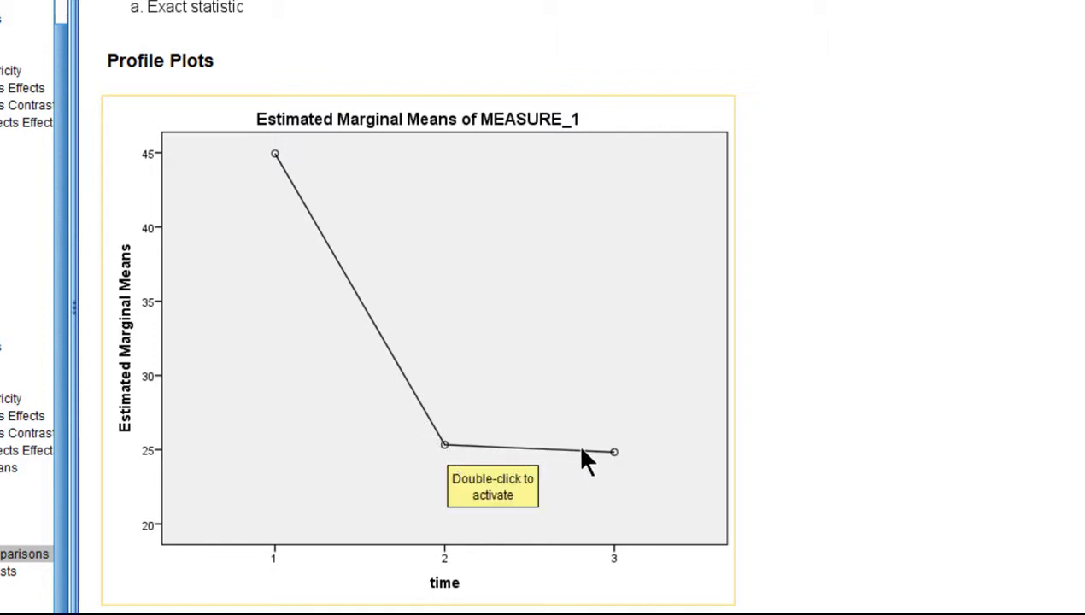
scroll(675, 487, "up", 15)
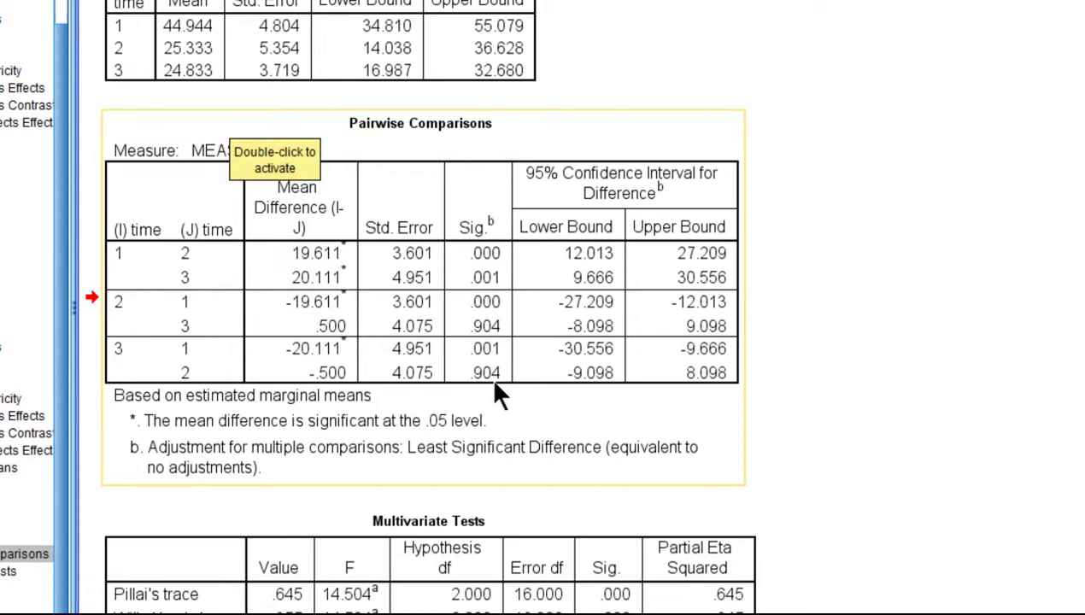
scroll(500, 393, "down", 10)
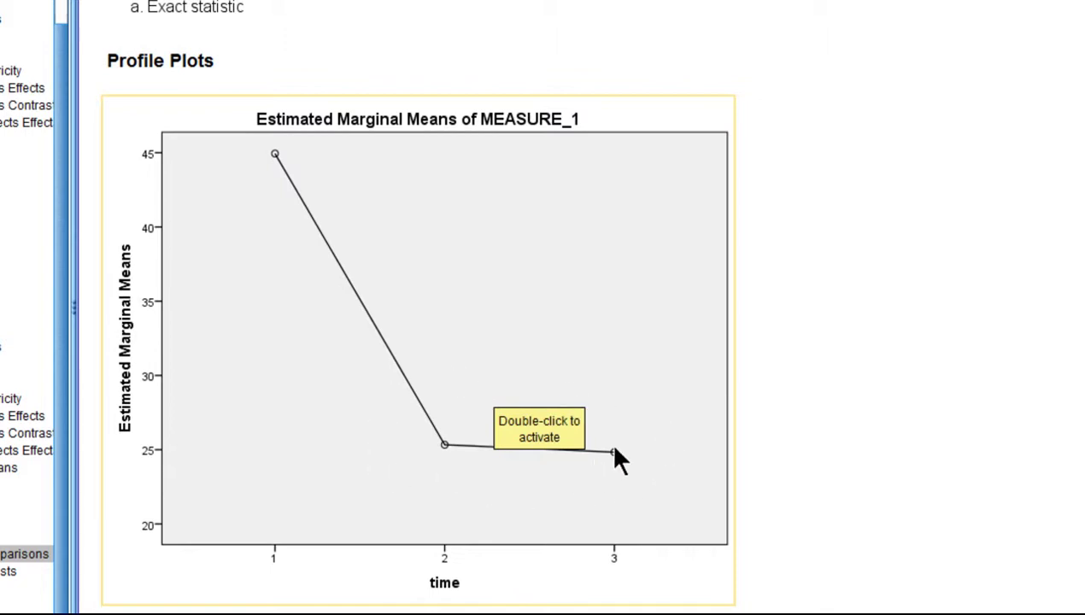
scroll(842, 460, "up", 10)
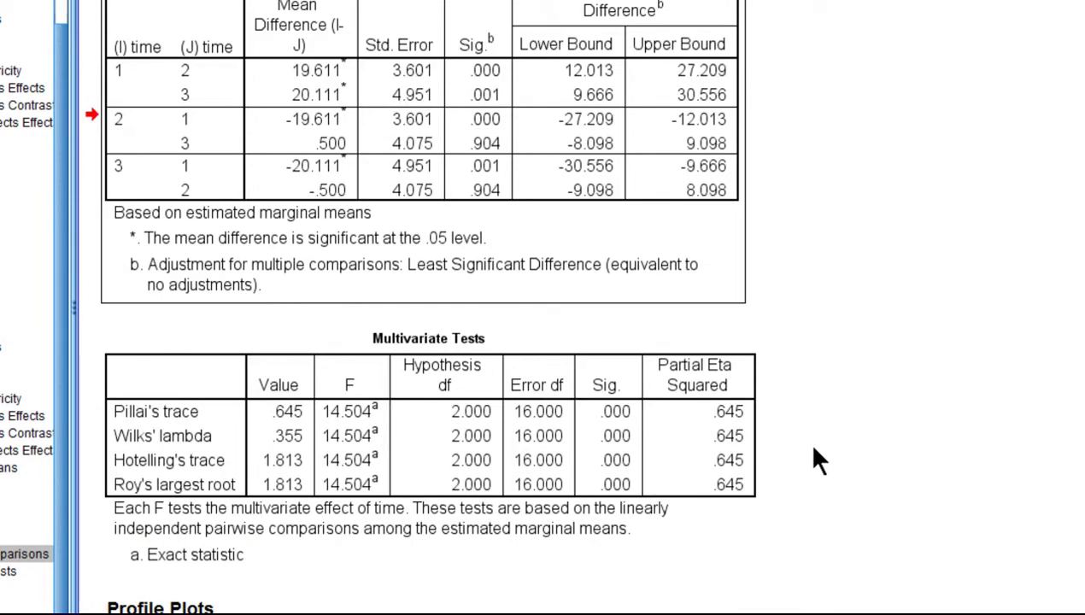